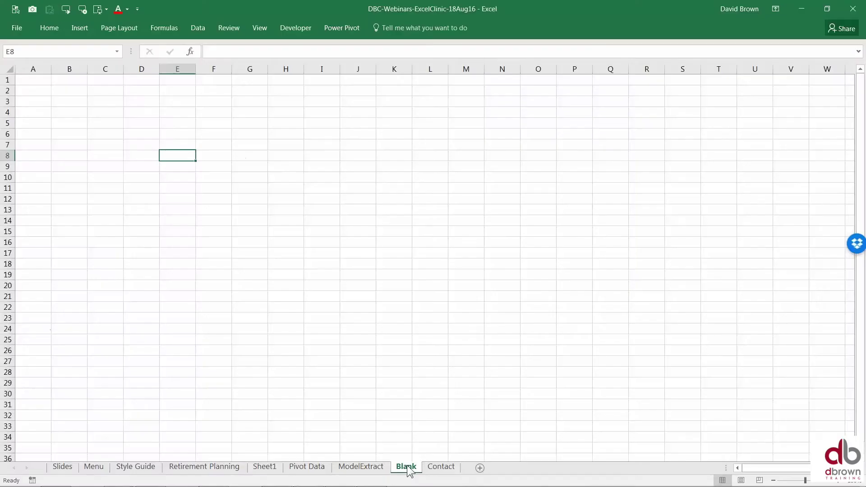
Step: Enter the headers 'date' in E4 and 'Sales' in F4
{"action": "scroll", "coordinate": [240, 145], "scroll_direction": "up", "scroll_amount": 5}
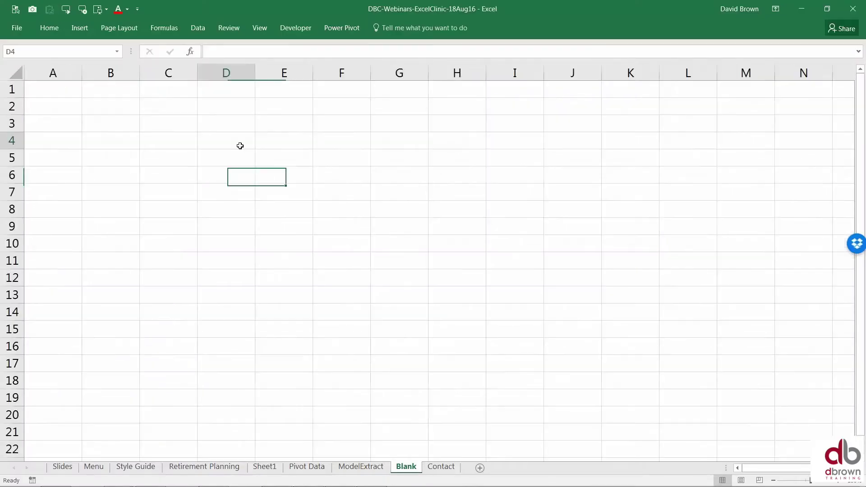
{"action": "key", "text": "Right"}
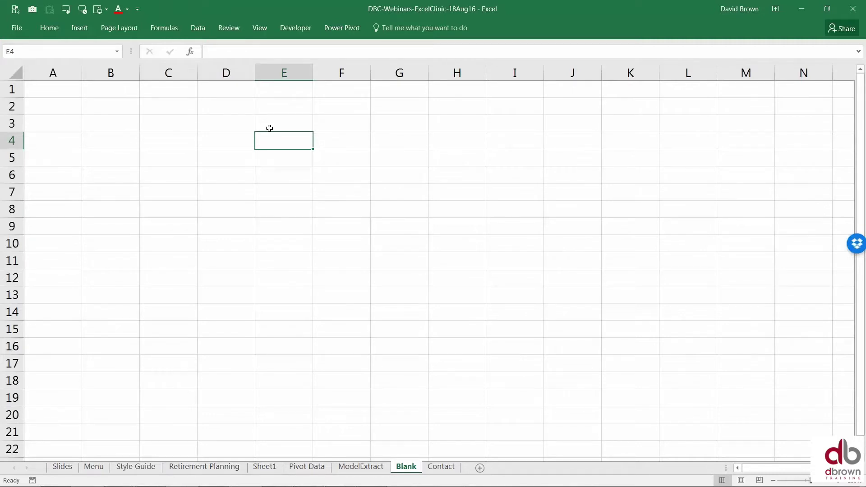
{"action": "key", "text": "F2"}
{"action": "type", "text": "date"}
{"action": "key", "text": "Return"}
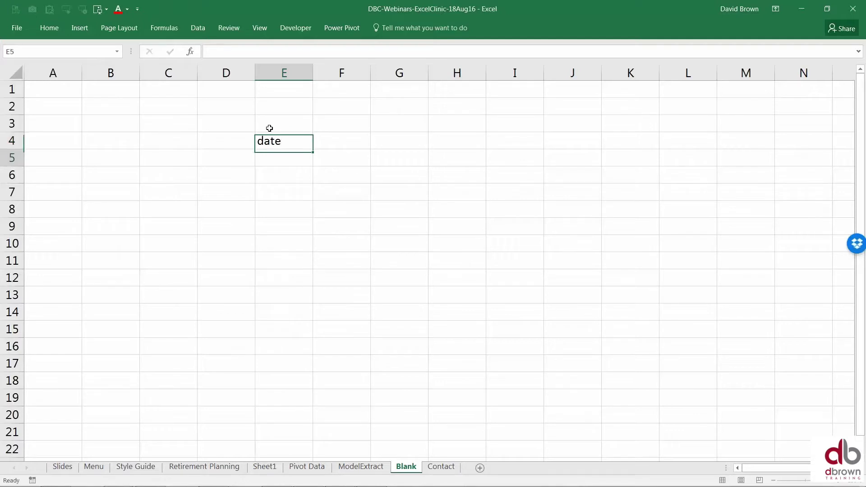
{"action": "key", "text": "Up"}
{"action": "key", "text": "Right"}
{"action": "type", "text": "Sales"}
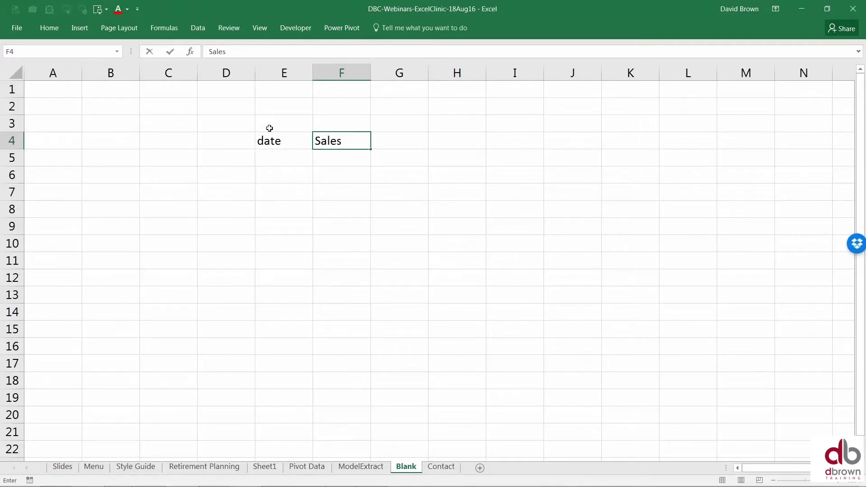
{"action": "key", "text": "Return"}
Step: Insert today's date in E5 and give it the custom format ddd, d mmm yyy
{"action": "key", "text": "Left"}
{"action": "key", "text": "F2"}
{"action": "key", "text": "ctrl+semicolon"}
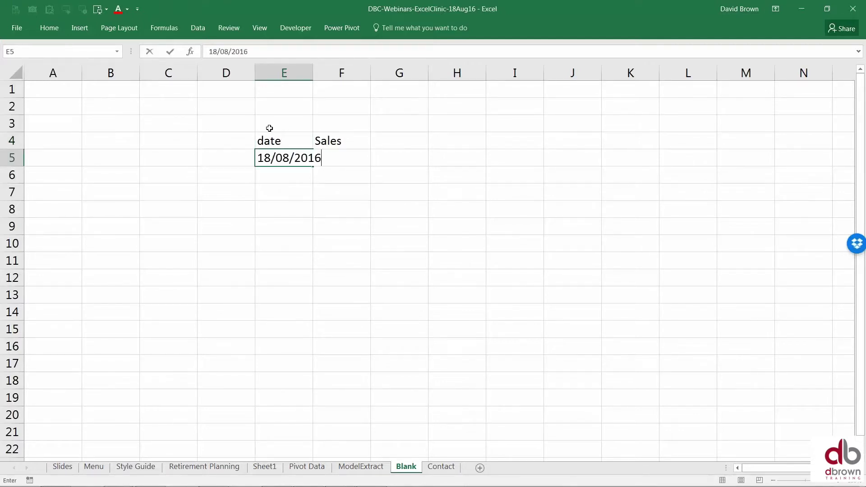
{"action": "key", "text": "ctrl+Return"}
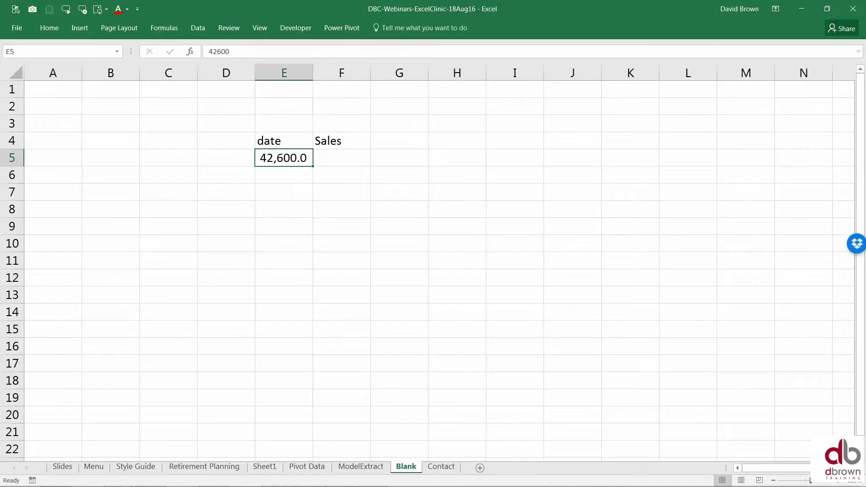
{"action": "key", "text": "ctrl+1"}
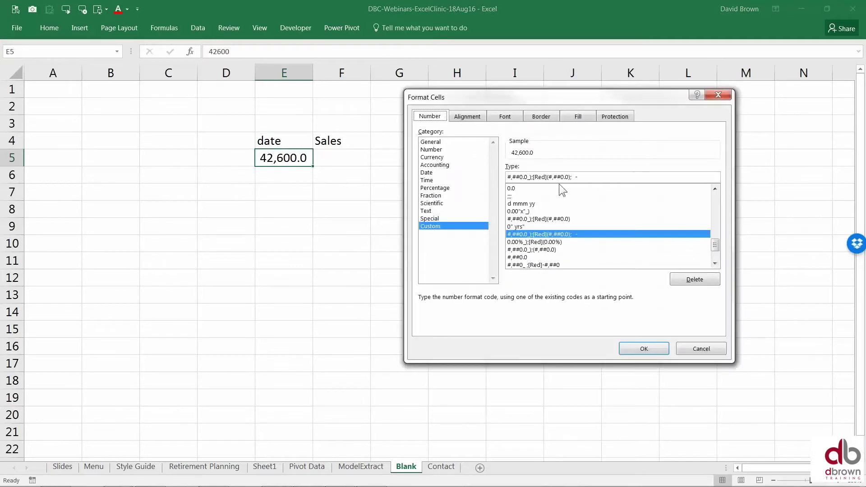
{"action": "type", "text": "d"}
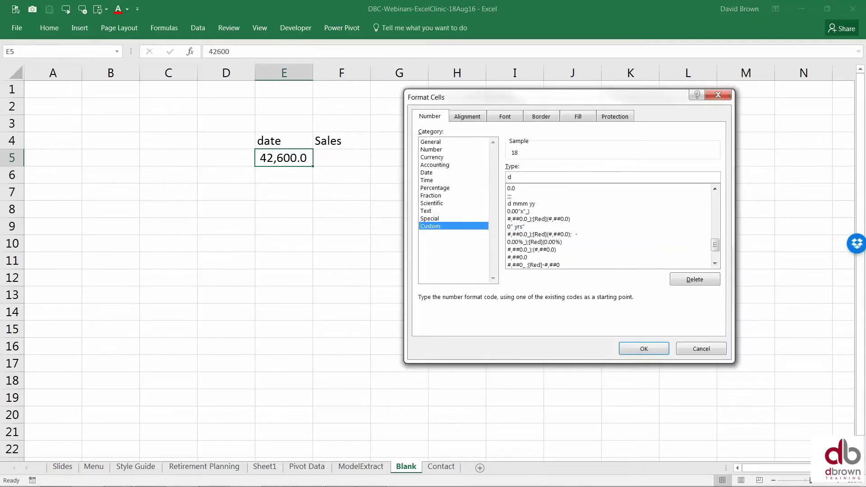
{"action": "type", "text": "dd, d mmm yyy"}
{"action": "key", "text": "Return"}
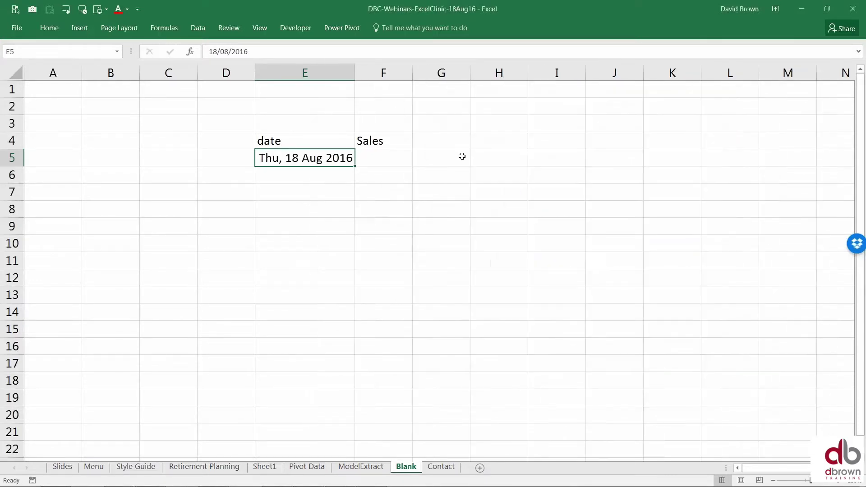
Step: Fill the date from E5 down to E11 as a monthly series
{"action": "left_click_drag", "start_coordinate": [353, 166], "coordinate": [354, 268]}
{"action": "left_click", "coordinate": [361, 275]}
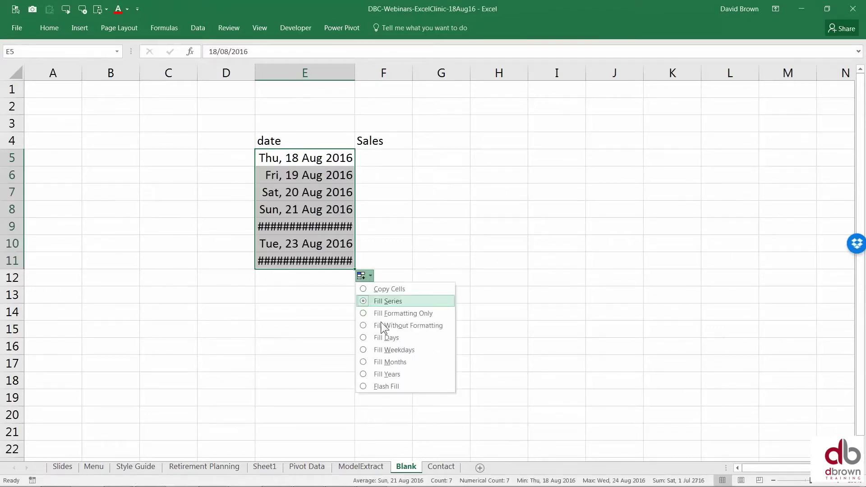
{"action": "key", "text": "Escape"}
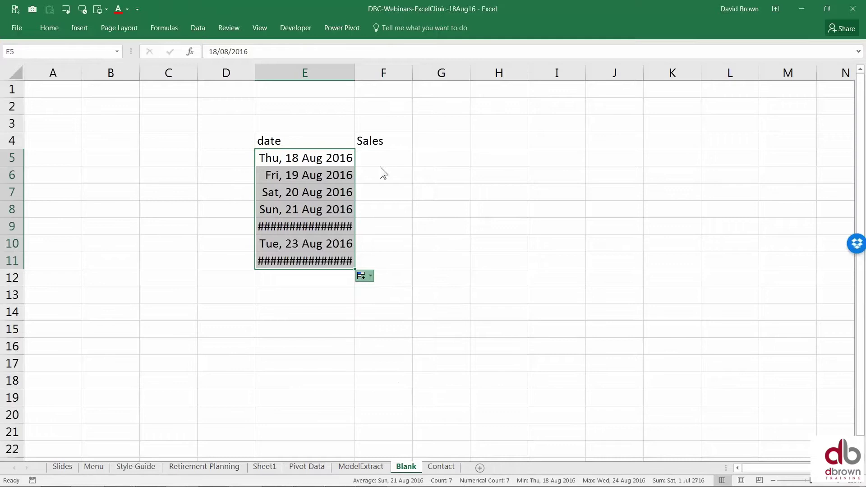
Step: Fill F5:F11 with the array formula =rand()*1000000 for random sales
{"action": "left_click", "coordinate": [386, 157]}
{"action": "left_click_drag", "start_coordinate": [386, 158], "coordinate": [375, 265]}
{"action": "key", "text": "F2"}
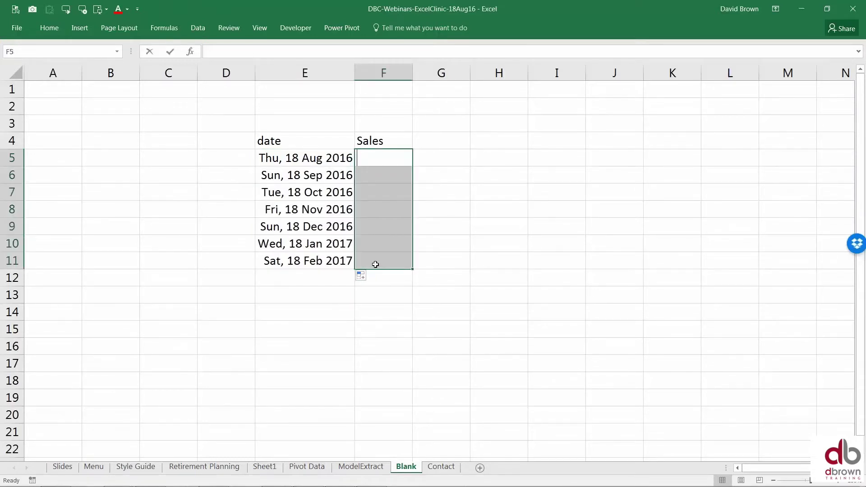
{"action": "type", "text": "=rand()"}
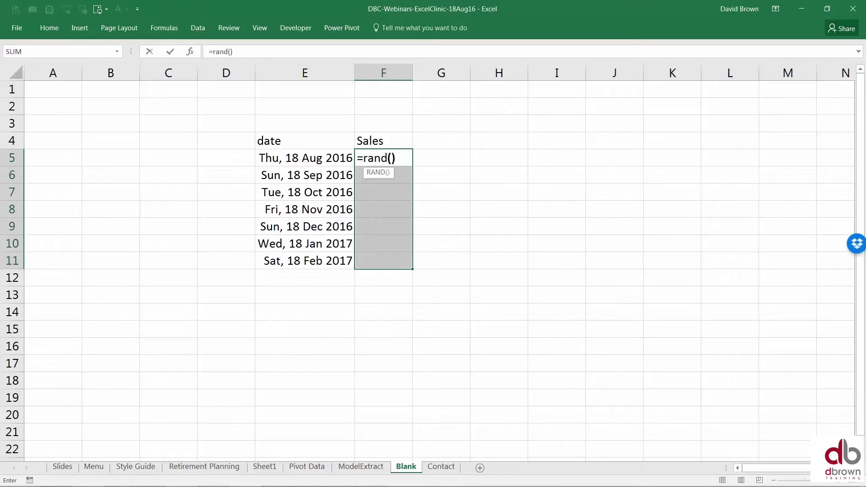
{"action": "type", "text": "*1000000"}
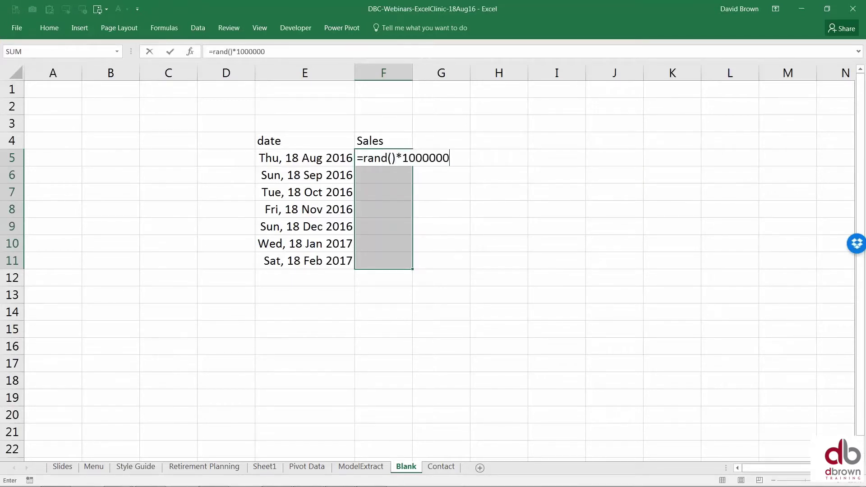
{"action": "key", "text": "ctrl+shift+Return"}
{"action": "left_click", "coordinate": [386, 175]}
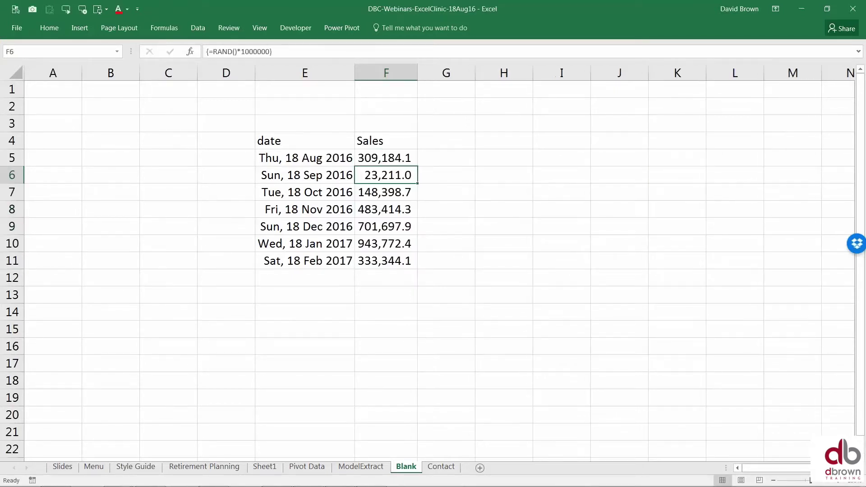
{"action": "key", "text": "Up"}
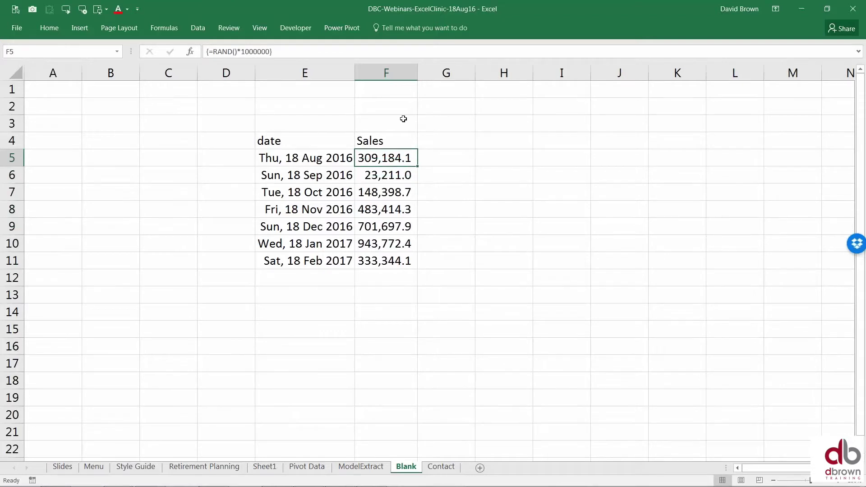
Step: Make the date and Sales headers in E4:F4 bold
{"action": "left_click", "coordinate": [339, 145]}
{"action": "key", "text": "shift+Right"}
{"action": "key", "text": "ctrl+b"}
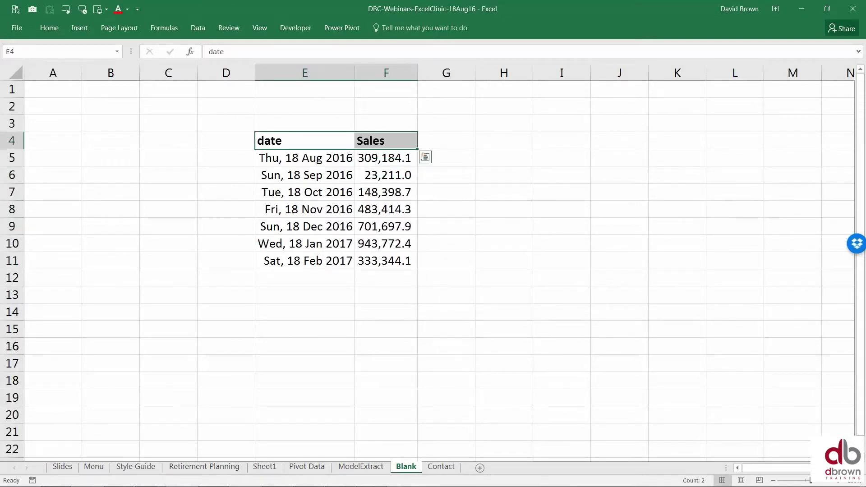
Step: Insert a trial quick chart with Alt+F1, delete it, and select E4:F11
{"action": "left_click", "coordinate": [384, 158]}
{"action": "left_click", "coordinate": [383, 192]}
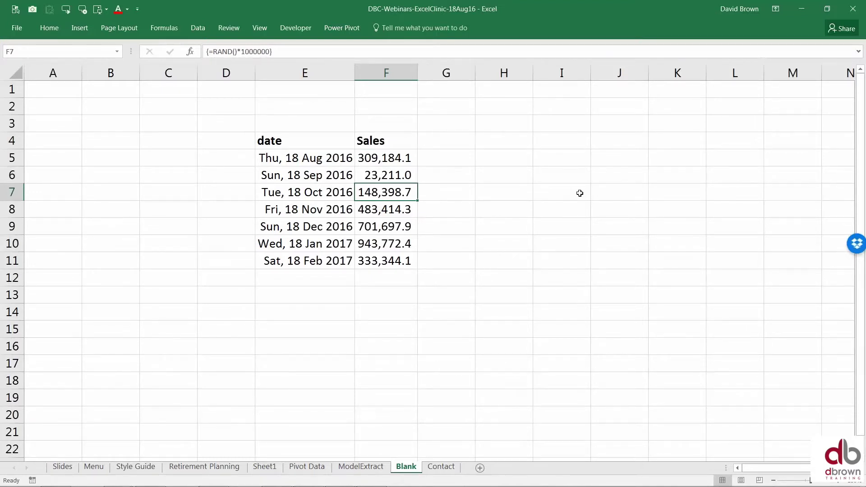
{"action": "key", "text": "alt+F1"}
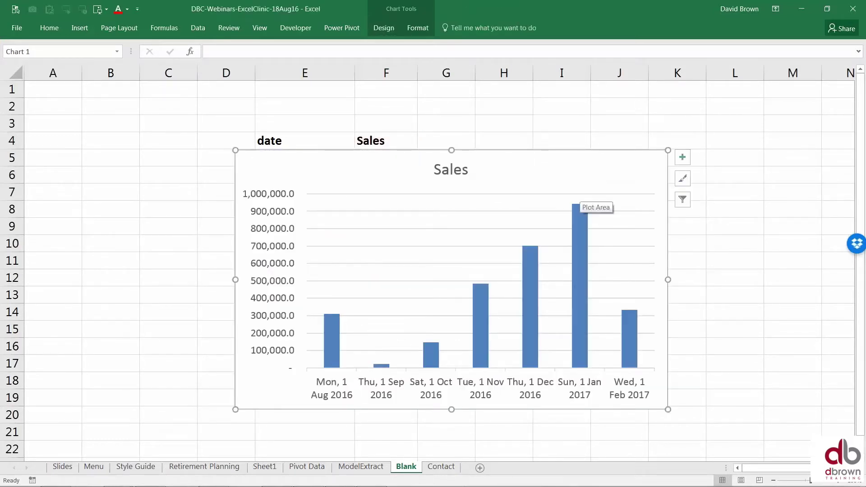
{"action": "left_click", "coordinate": [650, 153]}
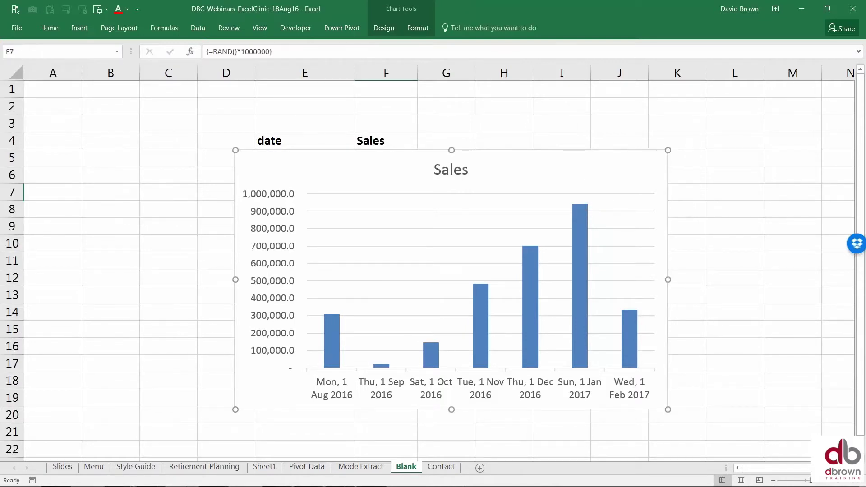
{"action": "key", "text": "Delete"}
{"action": "left_click_drag", "start_coordinate": [308, 143], "coordinate": [394, 256]}
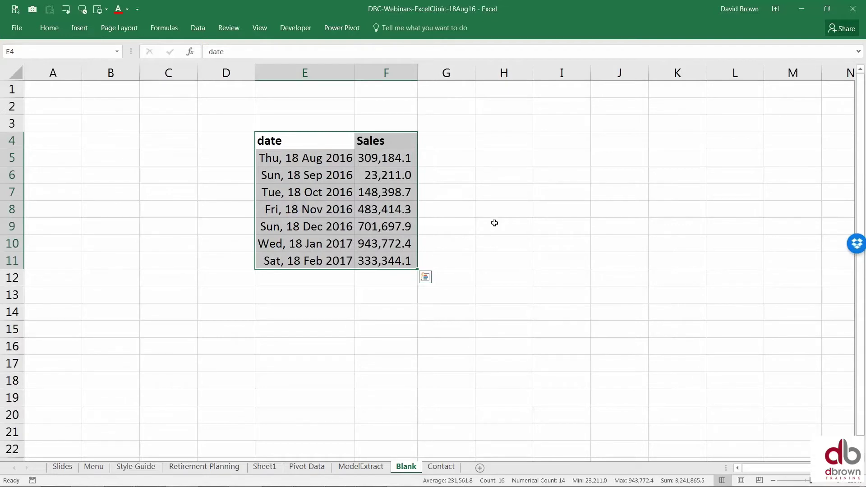
Step: Create a quick Sales column chart with Alt+F1 and move it below the date/Sales table
{"action": "left_click", "coordinate": [315, 145]}
{"action": "left_click_drag", "start_coordinate": [344, 150], "coordinate": [369, 228]}
{"action": "left_click", "coordinate": [371, 191]}
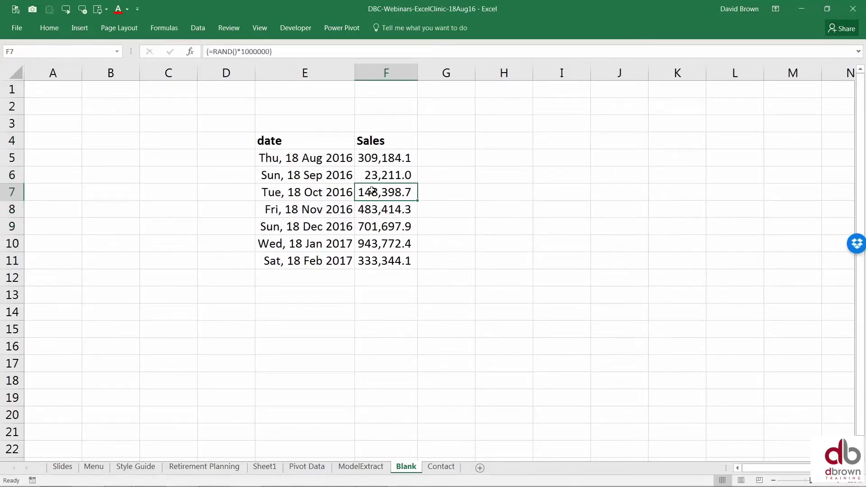
{"action": "key", "text": "alt+F1"}
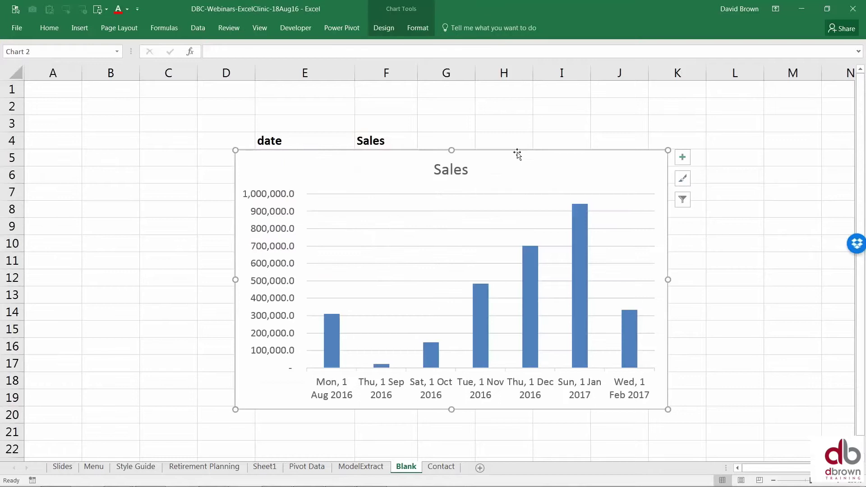
{"action": "left_click_drag", "start_coordinate": [537, 157], "coordinate": [587, 172]}
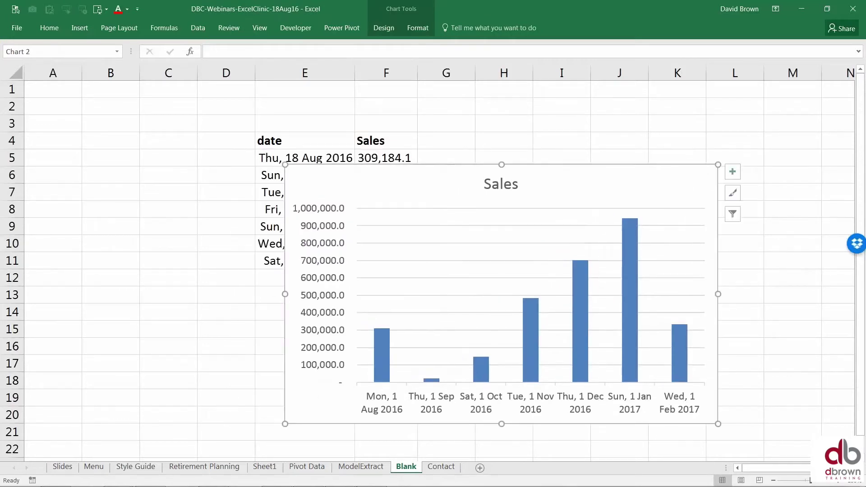
{"action": "left_click", "coordinate": [629, 261]}
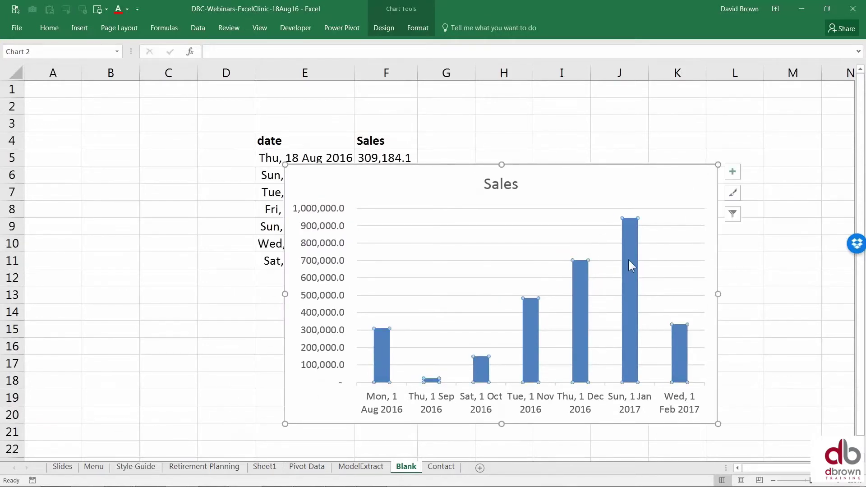
{"action": "left_click", "coordinate": [582, 182]}
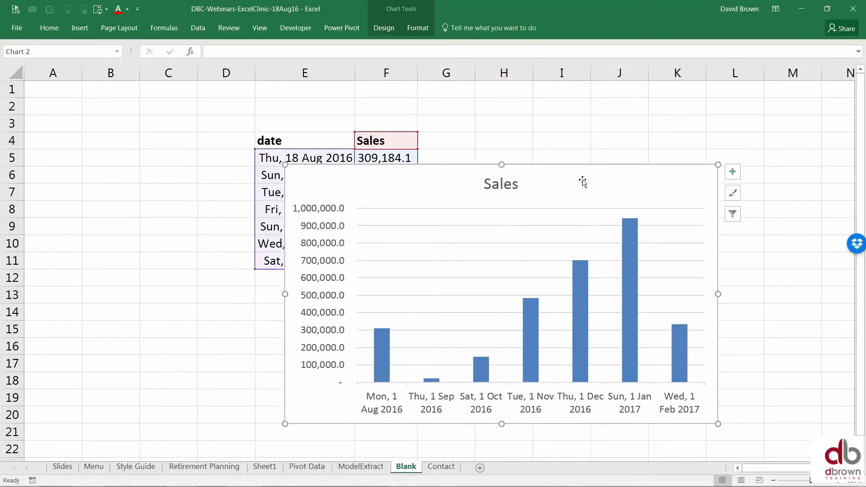
{"action": "left_click_drag", "start_coordinate": [584, 169], "coordinate": [515, 280]}
Step: Add a Budget heading in G4 and copy the Sales RAND formulas into G5:G11
{"action": "left_click", "coordinate": [404, 141]}
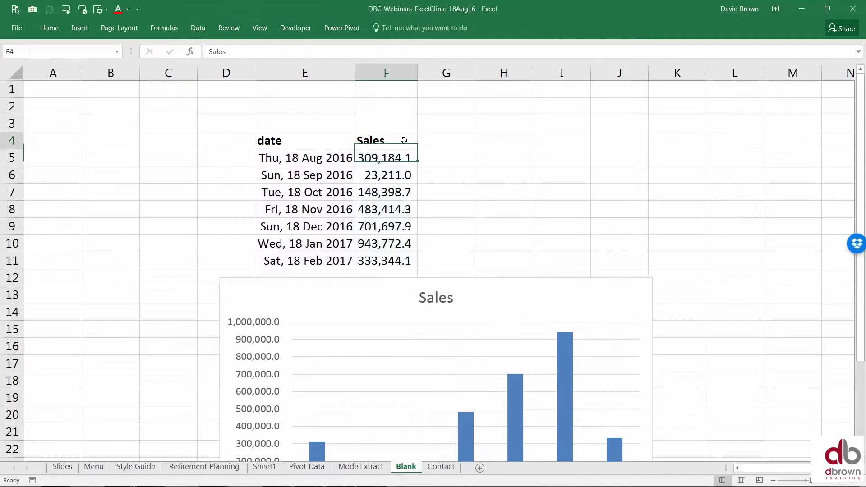
{"action": "key", "text": "Right"}
{"action": "type", "text": "Budget"}
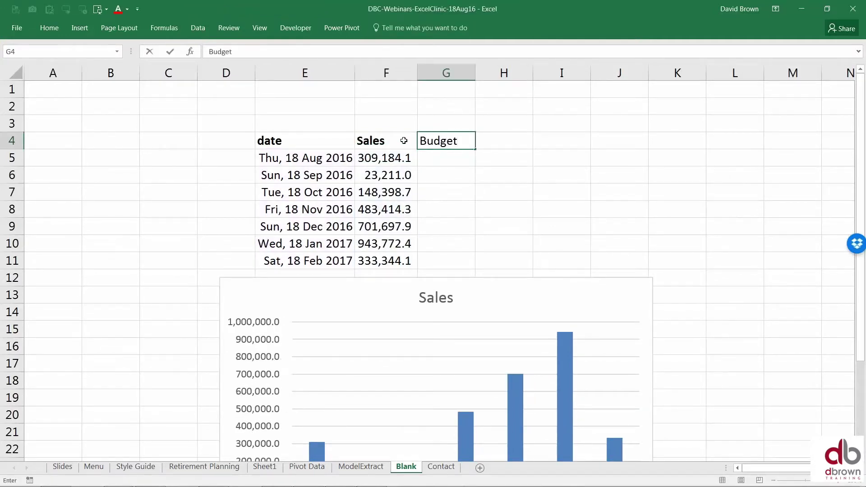
{"action": "key", "text": "ctrl+Return"}
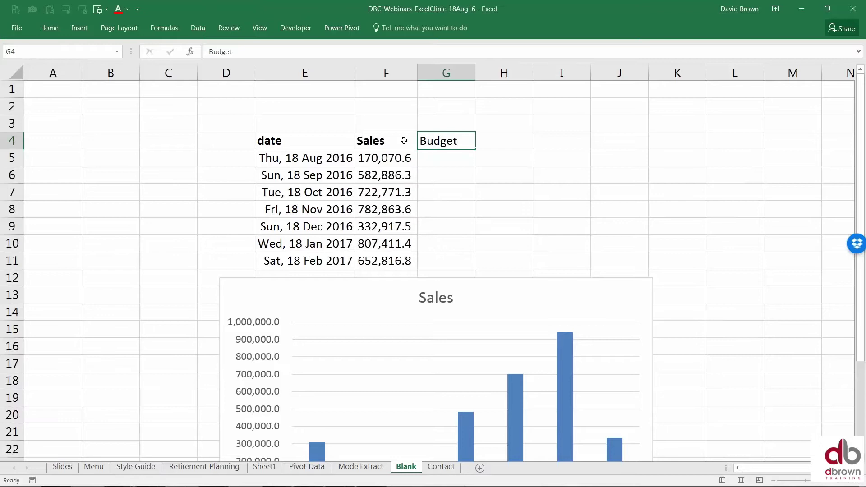
{"action": "key", "text": "Left"}
{"action": "key", "text": "Down"}
{"action": "key", "text": "ctrl+shift+Down"}
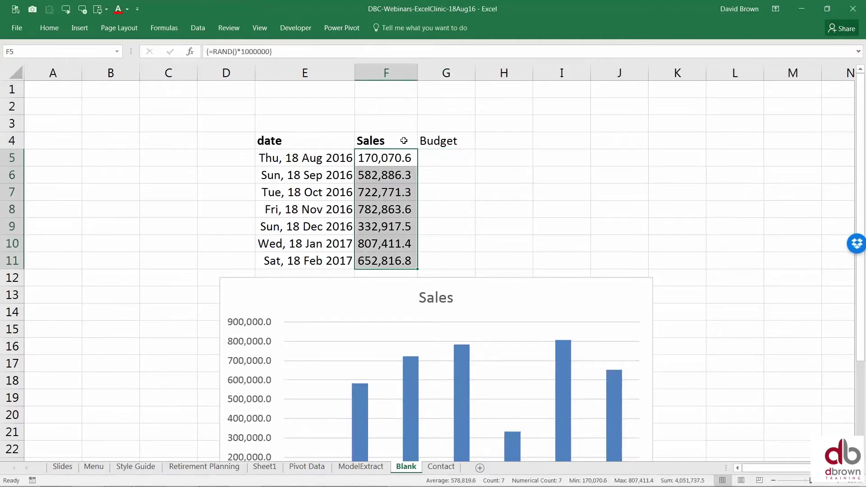
{"action": "key", "text": "ctrl+c"}
{"action": "key", "text": "Right"}
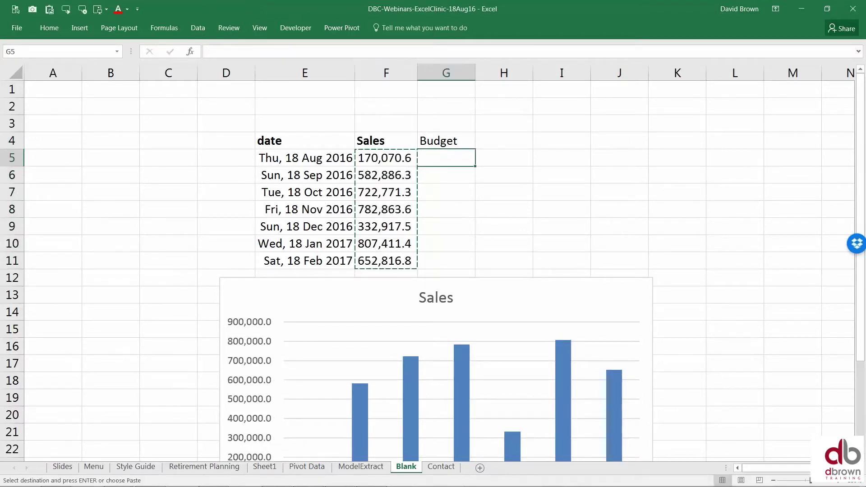
{"action": "key", "text": "ctrl+v"}
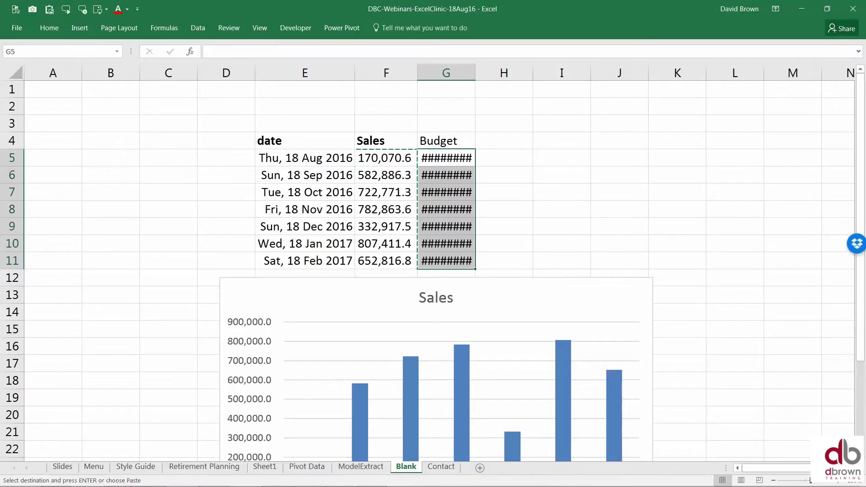
{"action": "key", "text": "Return"}
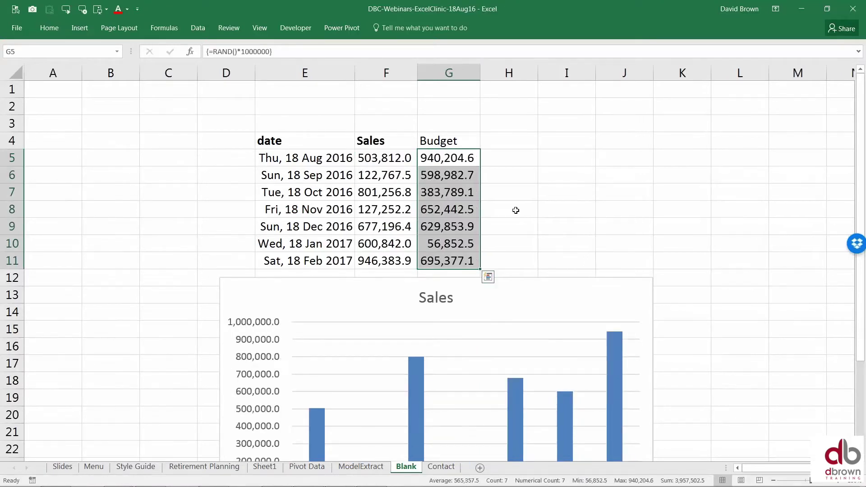
Step: Shift the chart left under the table and copy the Budget data G4:G11
{"action": "left_click_drag", "start_coordinate": [543, 280], "coordinate": [475, 284]}
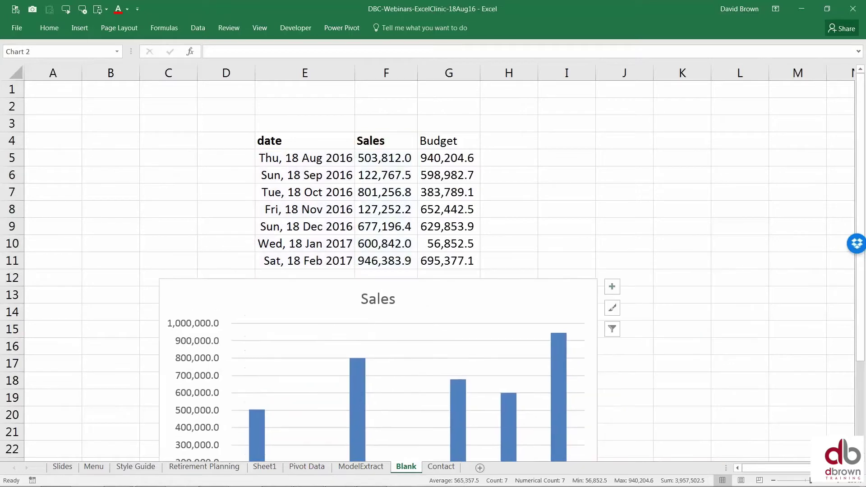
{"action": "left_click", "coordinate": [642, 250]}
{"action": "scroll", "coordinate": [642, 250], "scroll_direction": "down", "scroll_amount": 1}
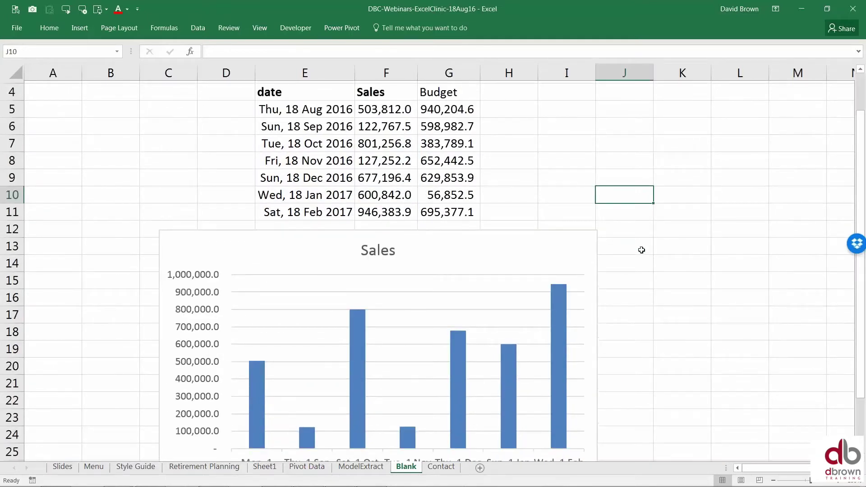
{"action": "scroll", "coordinate": [641, 250], "scroll_direction": "down", "scroll_amount": 1}
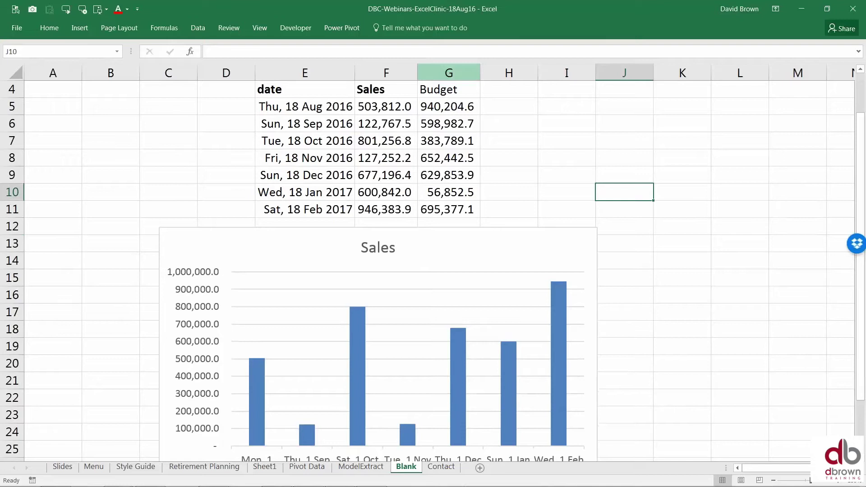
{"action": "left_click_drag", "start_coordinate": [447, 89], "coordinate": [438, 206]}
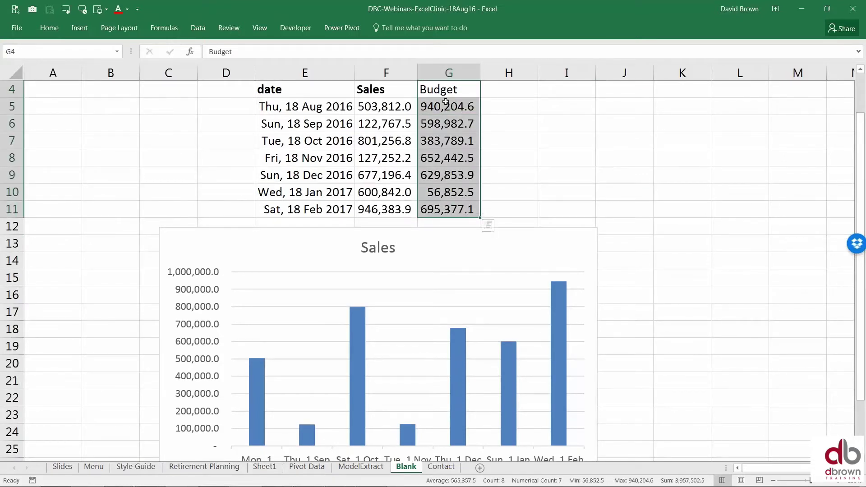
{"action": "key", "text": "ctrl+c"}
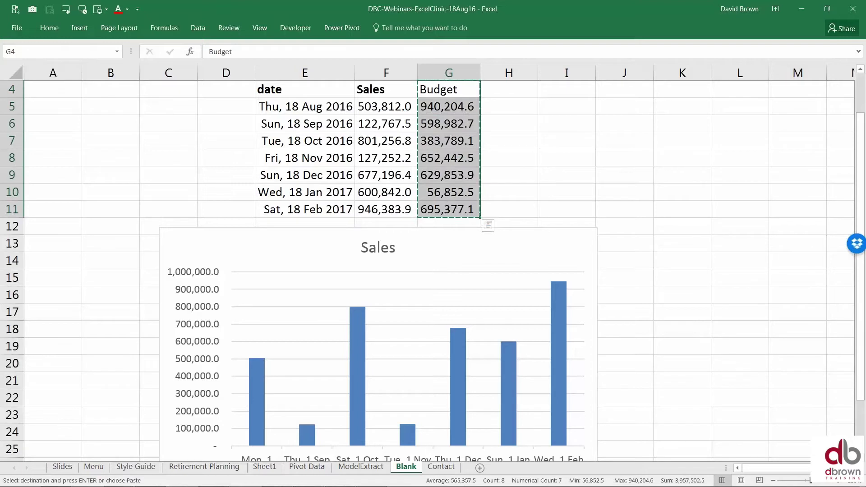
{"action": "left_click", "coordinate": [465, 250]}
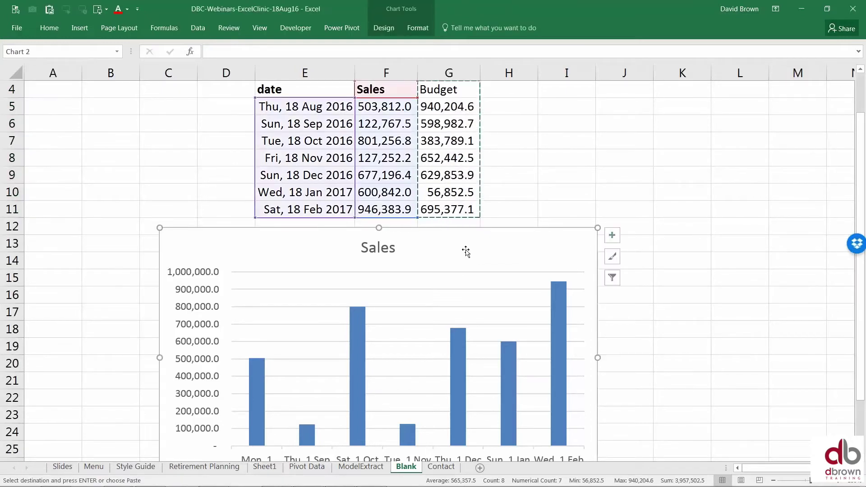
Step: Paste the Budget data into the chart as a second series, then move the chart up and right
{"action": "key", "text": "ctrl+v"}
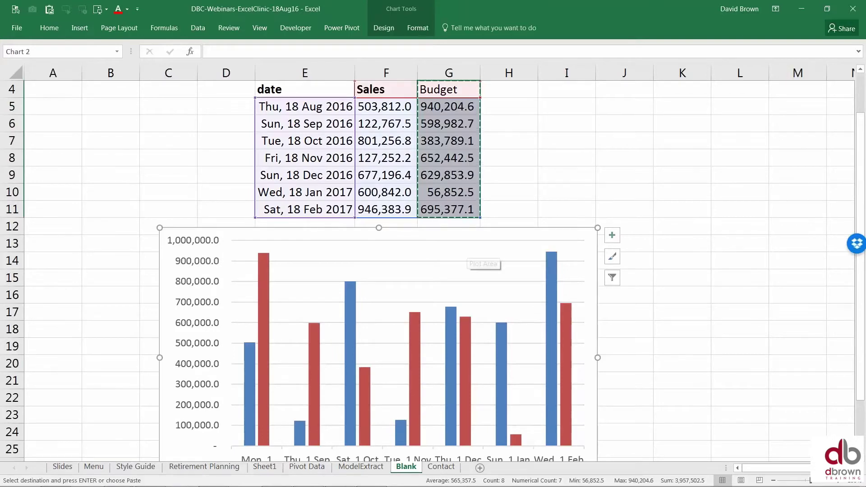
{"action": "key", "text": "Escape"}
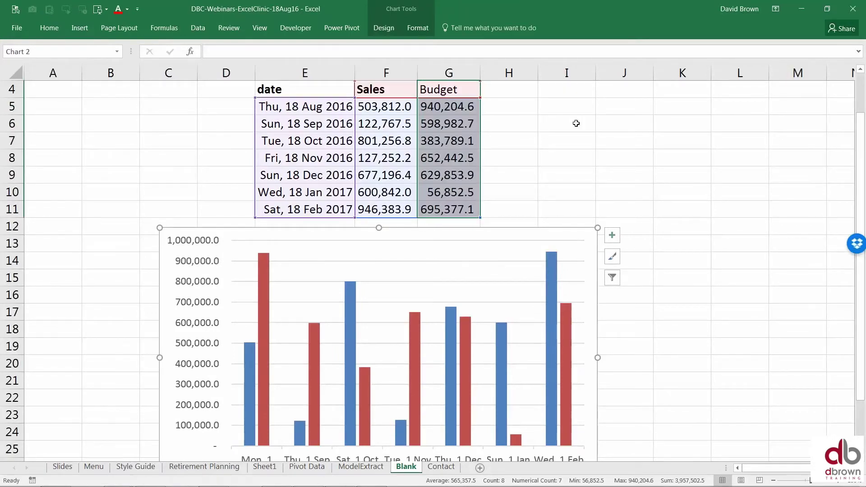
{"action": "left_click", "coordinate": [508, 93]}
{"action": "left_click_drag", "start_coordinate": [446, 90], "coordinate": [438, 208]}
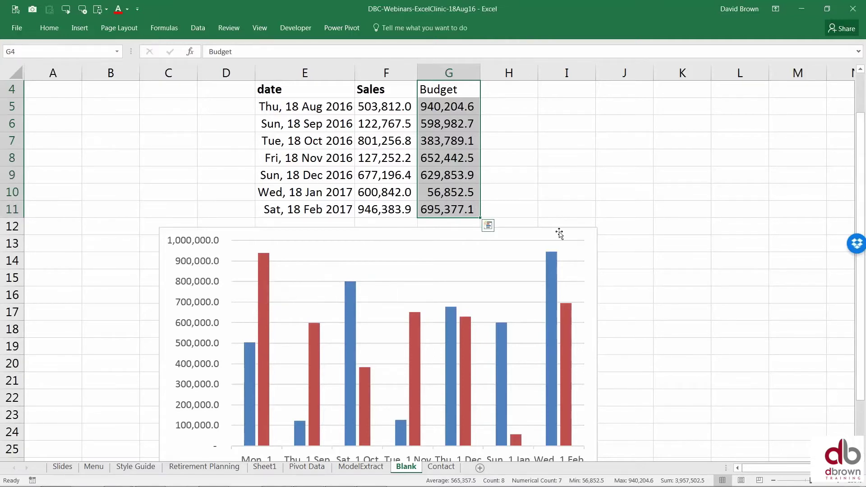
{"action": "left_click_drag", "start_coordinate": [559, 233], "coordinate": [619, 154]}
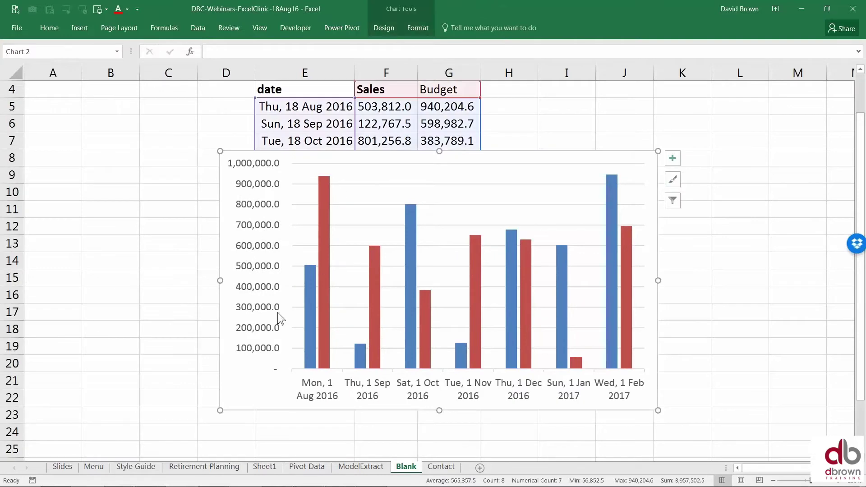
{"action": "mouse_move", "coordinate": [319, 279]}
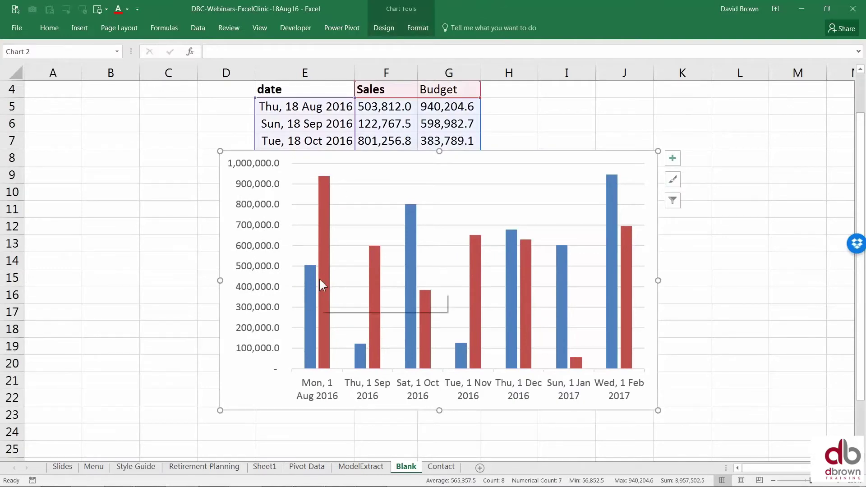
Step: Add ,, to the vertical axis number format code so values show in millions (0.1–1.0)
{"action": "left_click", "coordinate": [259, 204]}
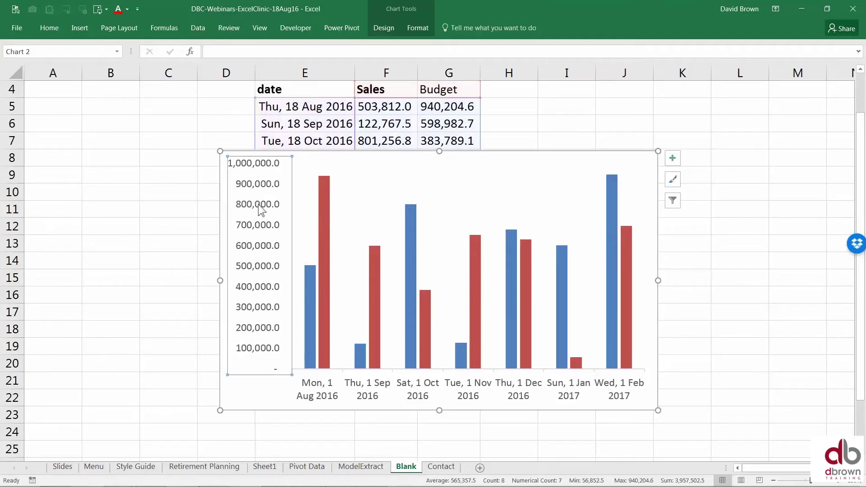
{"action": "double_click", "coordinate": [258, 203]}
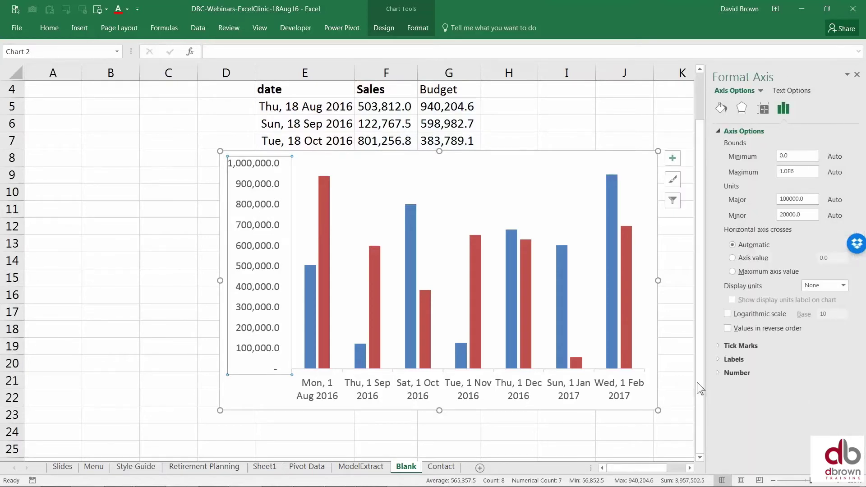
{"action": "left_click", "coordinate": [726, 373]}
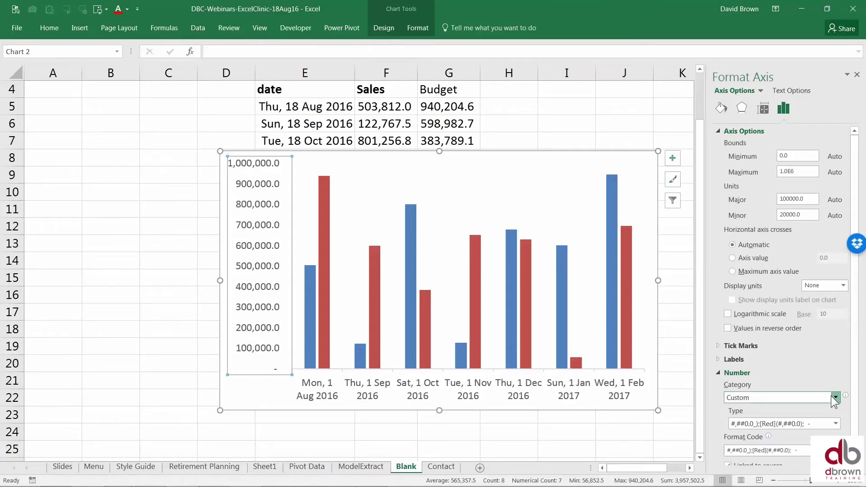
{"action": "left_click", "coordinate": [836, 424]}
{"action": "left_click", "coordinate": [837, 424]}
{"action": "scroll", "coordinate": [787, 297], "scroll_direction": "down", "scroll_amount": 1}
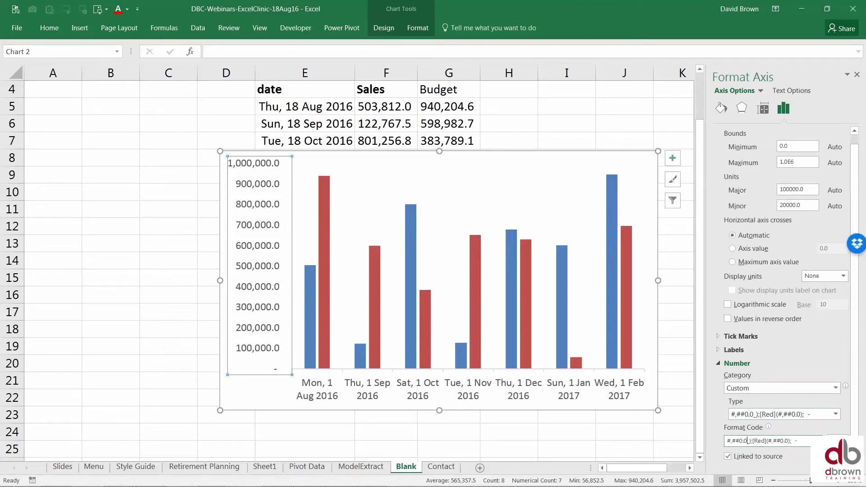
{"action": "type", "text": ",,"}
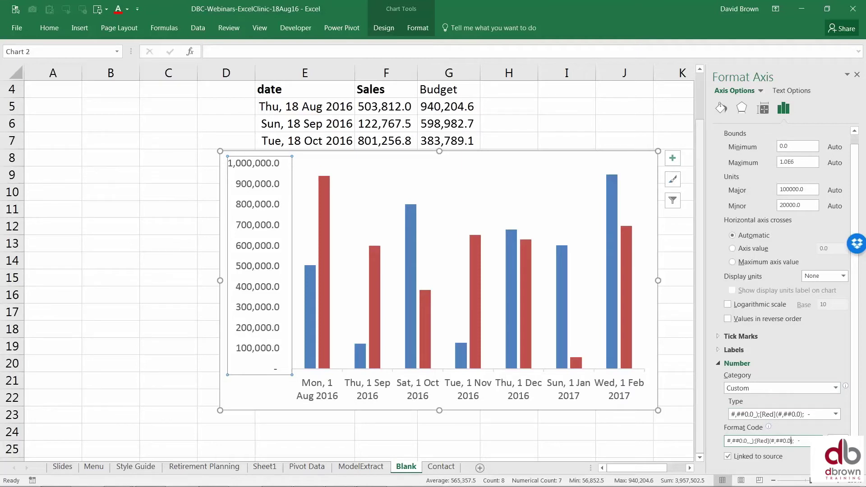
{"action": "type", "text": ",,"}
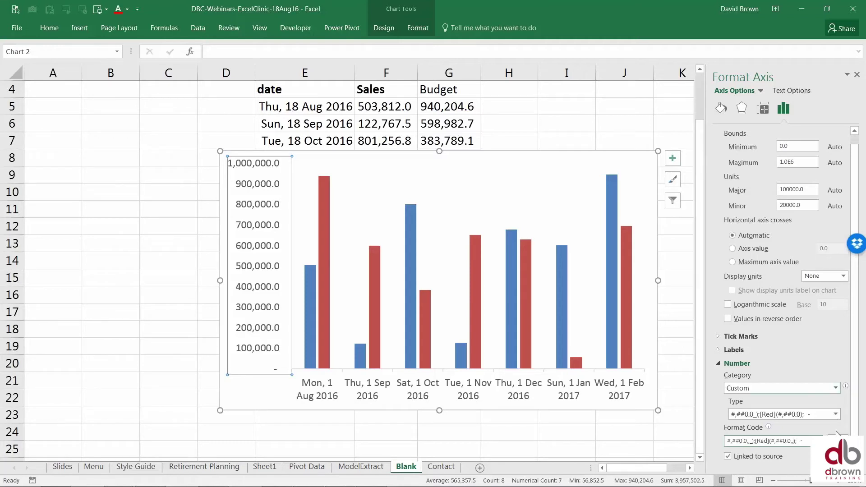
{"action": "key", "text": "Return"}
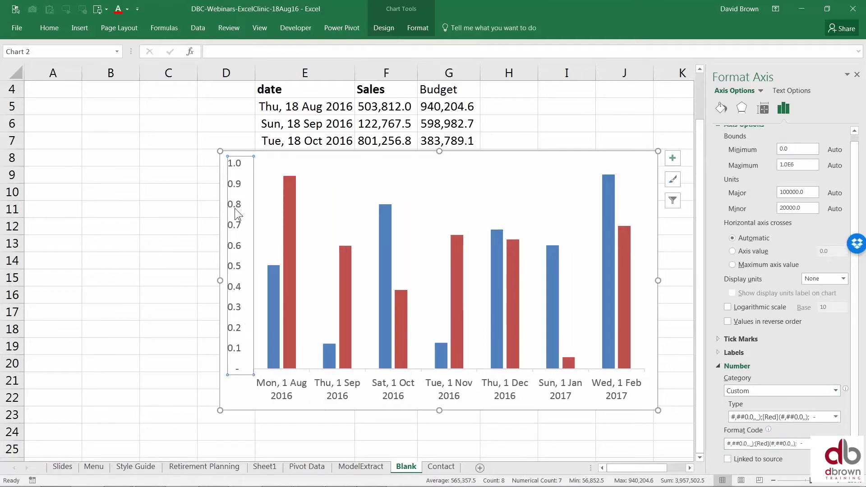
Step: Switch the chart to a Combo type with Budget as a Line over the Sales columns
{"action": "left_click", "coordinate": [401, 191]}
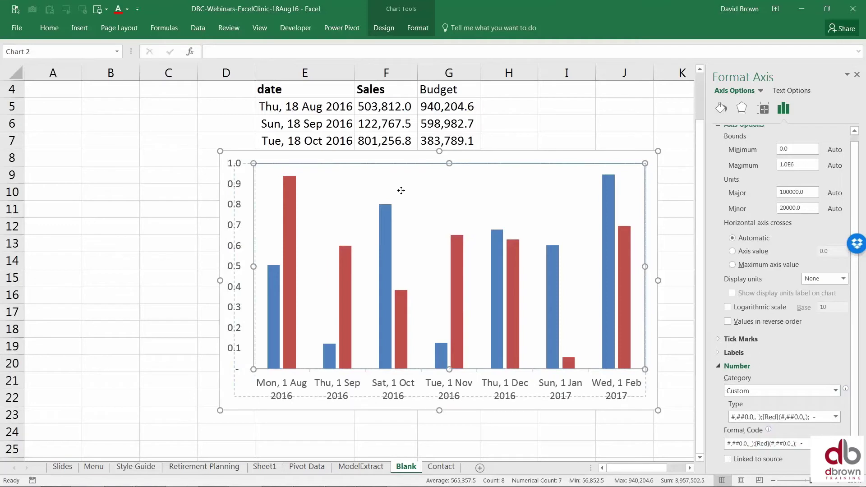
{"action": "left_click", "coordinate": [292, 192]}
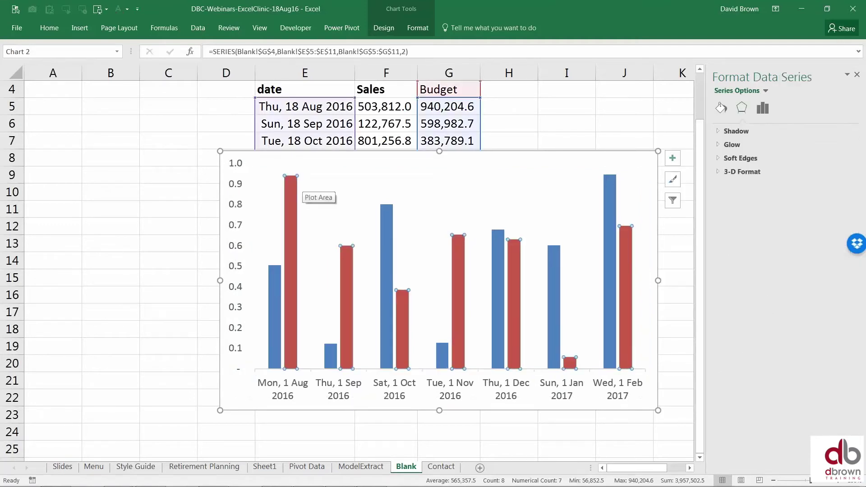
{"action": "left_click", "coordinate": [385, 27]}
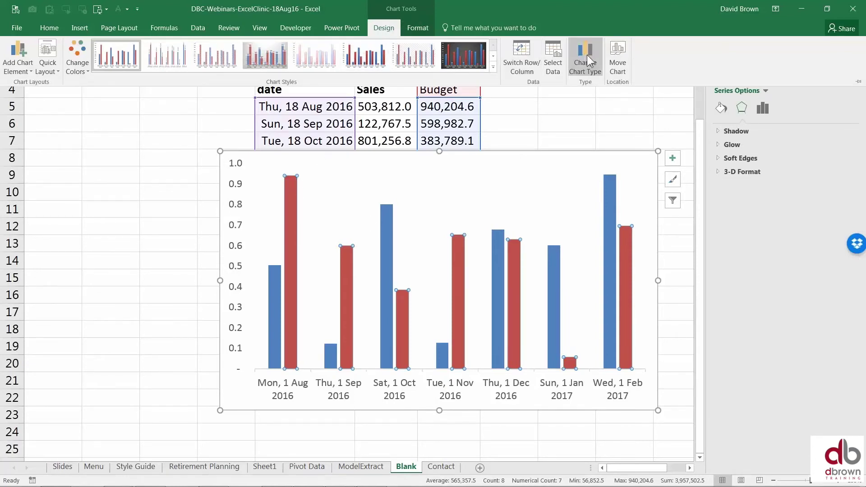
{"action": "left_click", "coordinate": [589, 70]}
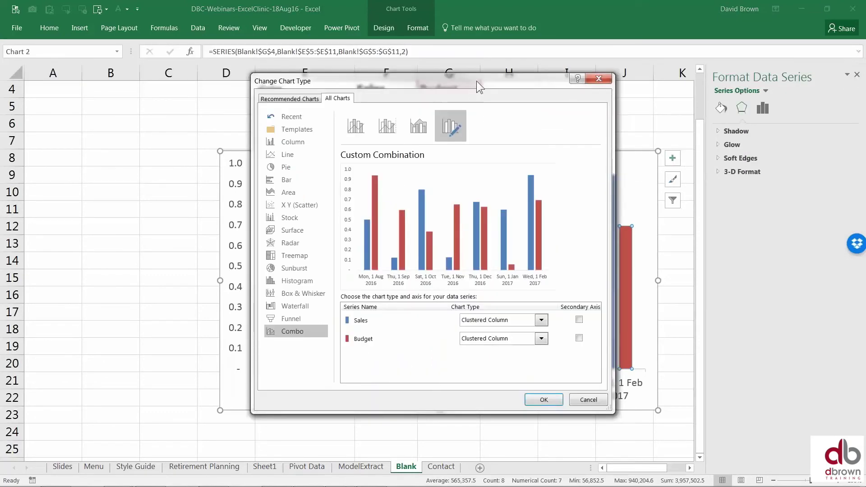
{"action": "left_click_drag", "start_coordinate": [476, 80], "coordinate": [513, 69]}
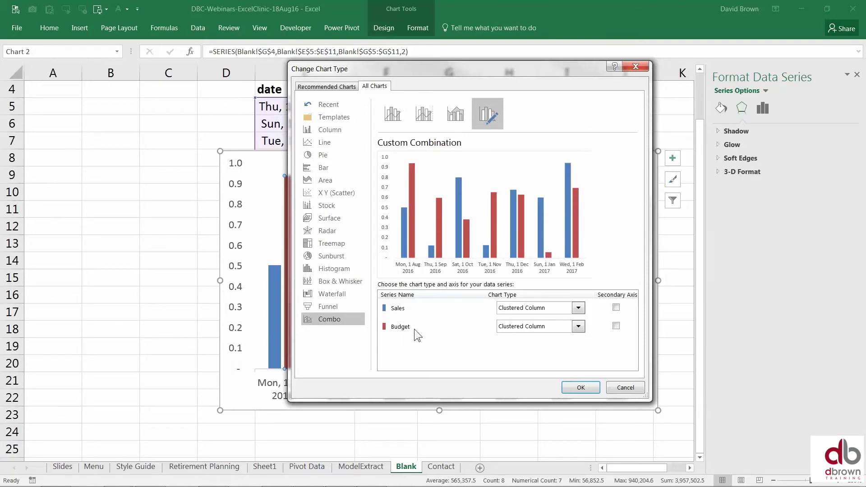
{"action": "left_click", "coordinate": [580, 327]}
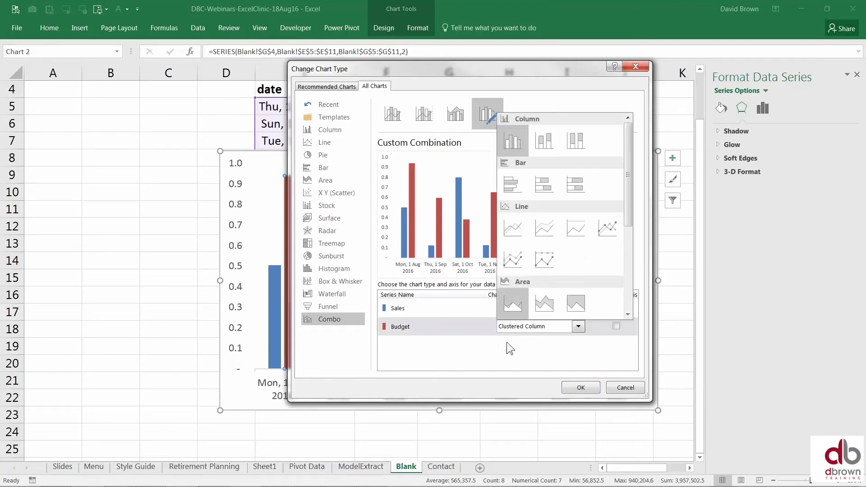
{"action": "left_click", "coordinate": [512, 229]}
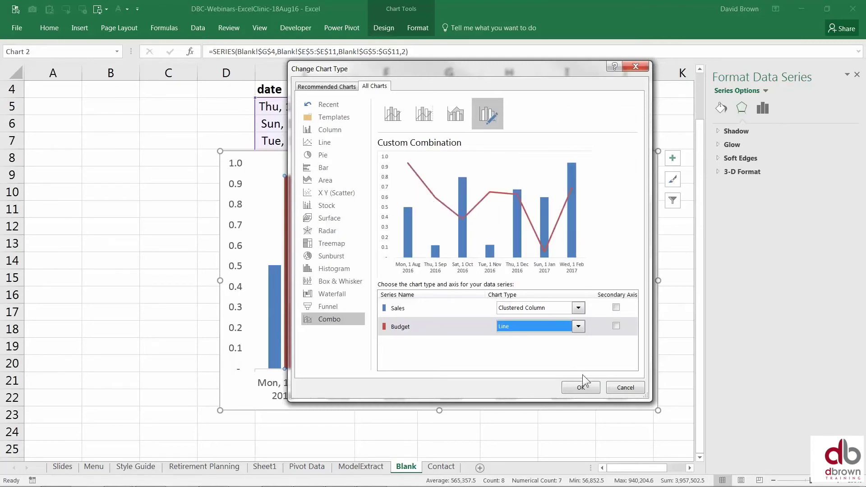
{"action": "left_click", "coordinate": [579, 389]}
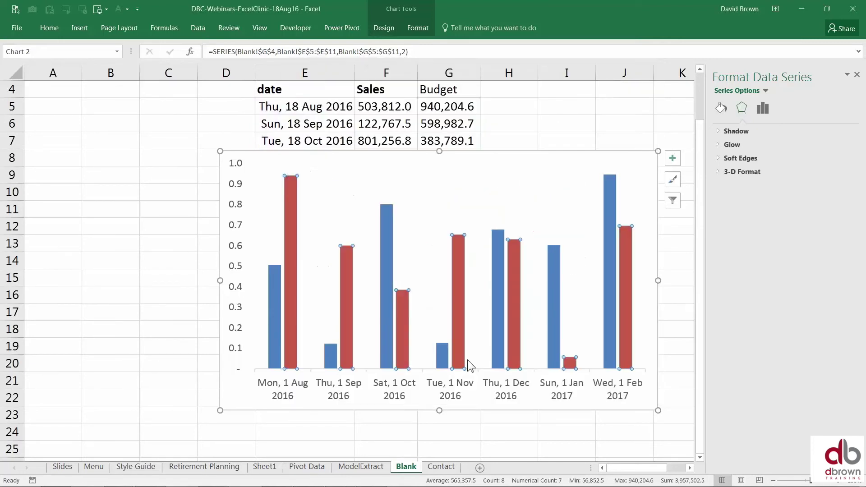
Step: Set the Budget series line to No line
{"action": "left_click", "coordinate": [291, 188]}
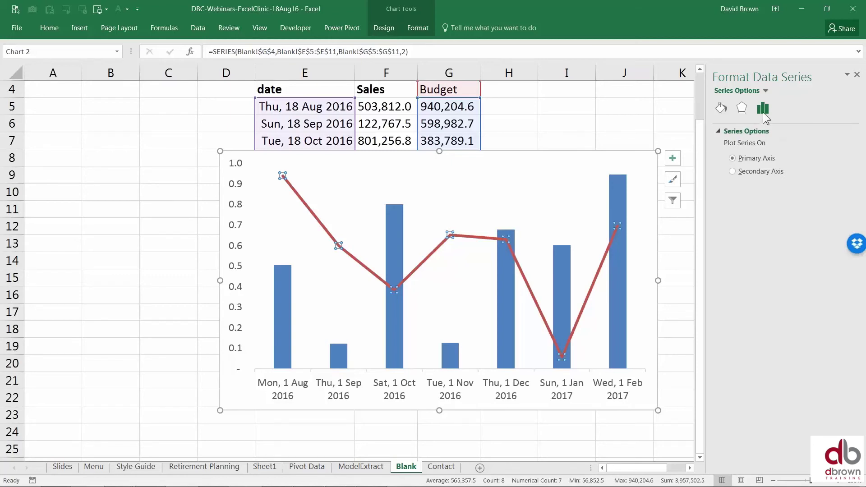
{"action": "left_click", "coordinate": [721, 107]}
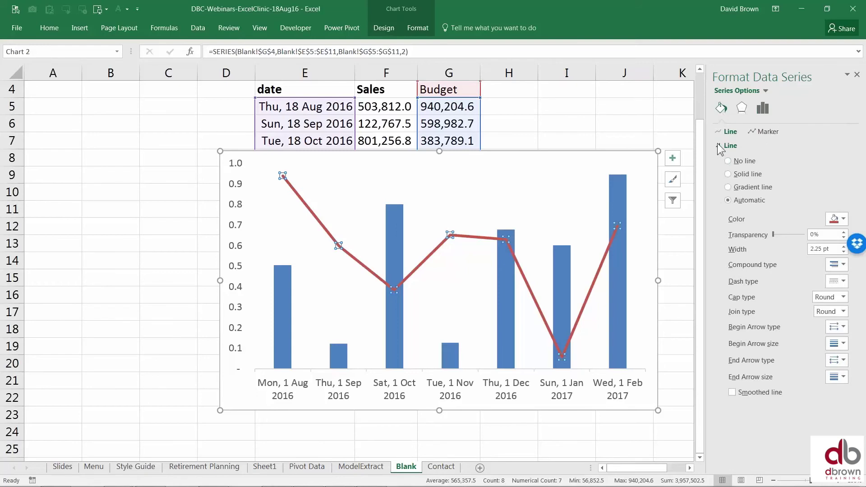
{"action": "left_click", "coordinate": [727, 161]}
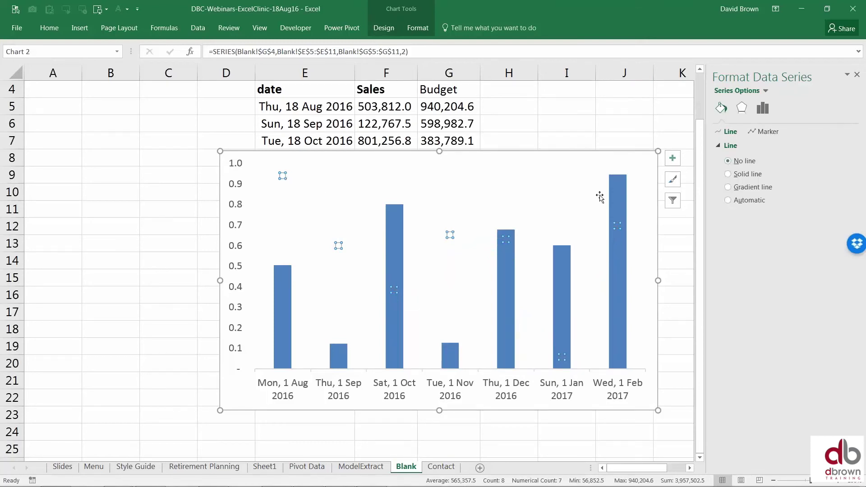
Step: Give the Budget points built-in dash markers of size 15
{"action": "left_click", "coordinate": [765, 132]}
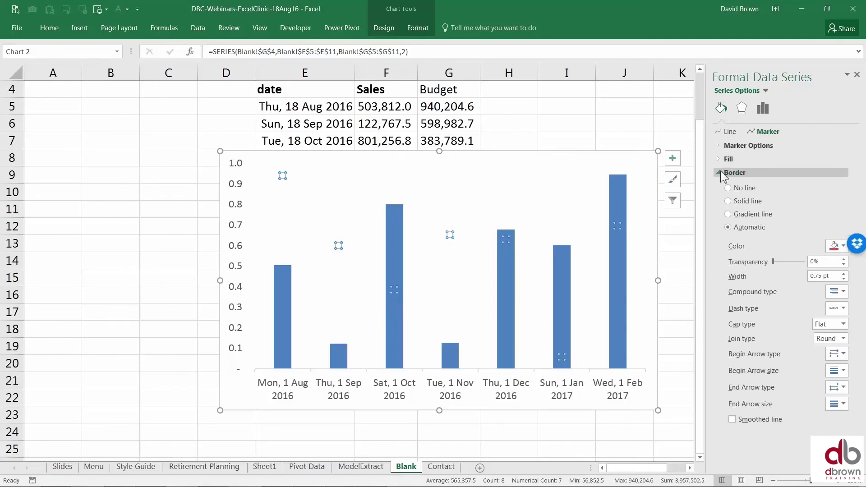
{"action": "left_click", "coordinate": [718, 145]}
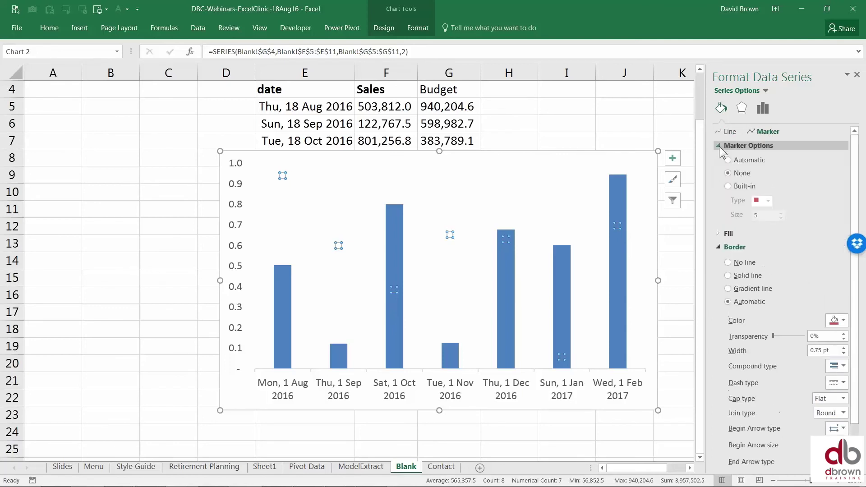
{"action": "left_click", "coordinate": [735, 186]}
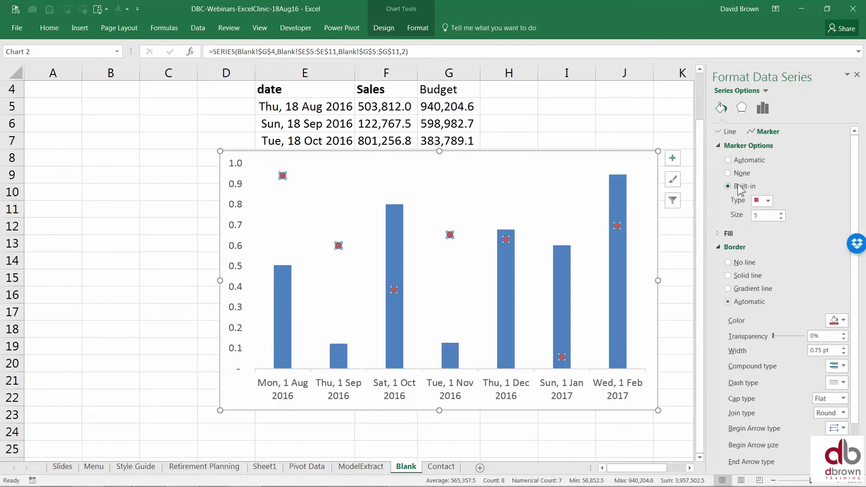
{"action": "left_click", "coordinate": [768, 201]}
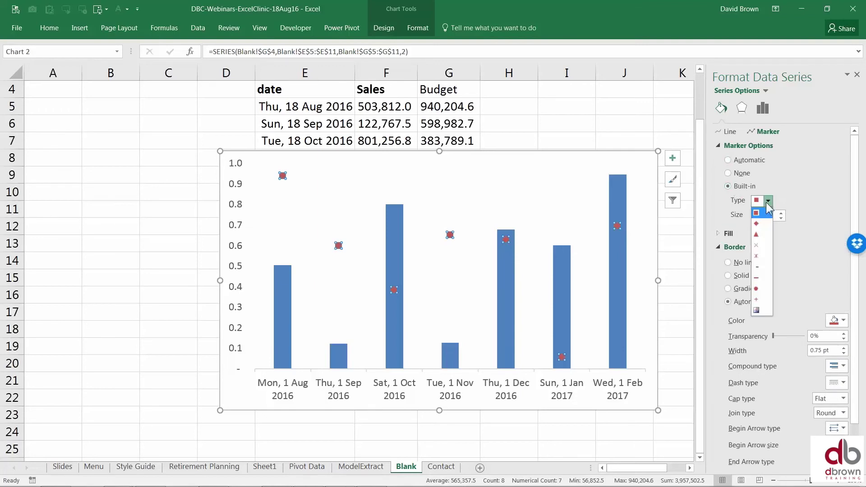
{"action": "left_click", "coordinate": [759, 277]}
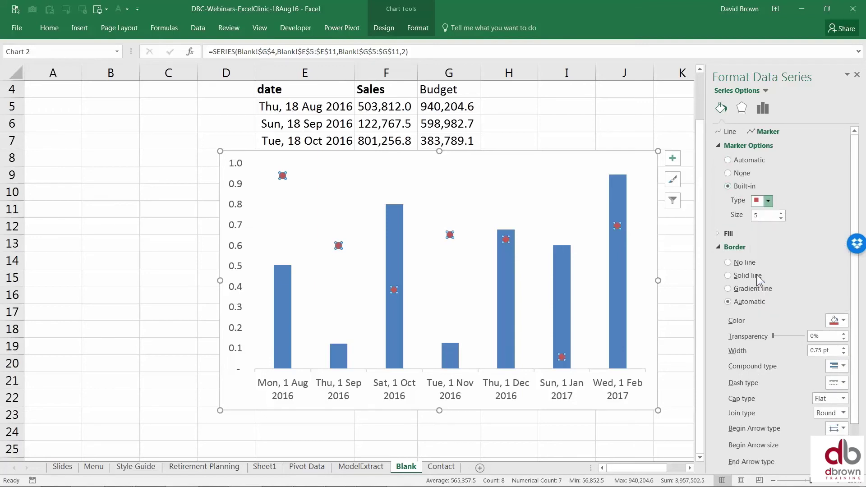
{"action": "left_click", "coordinate": [781, 213]}
{"action": "left_click", "coordinate": [781, 214]}
{"action": "left_click", "coordinate": [781, 213]}
{"action": "left_click", "coordinate": [782, 214]}
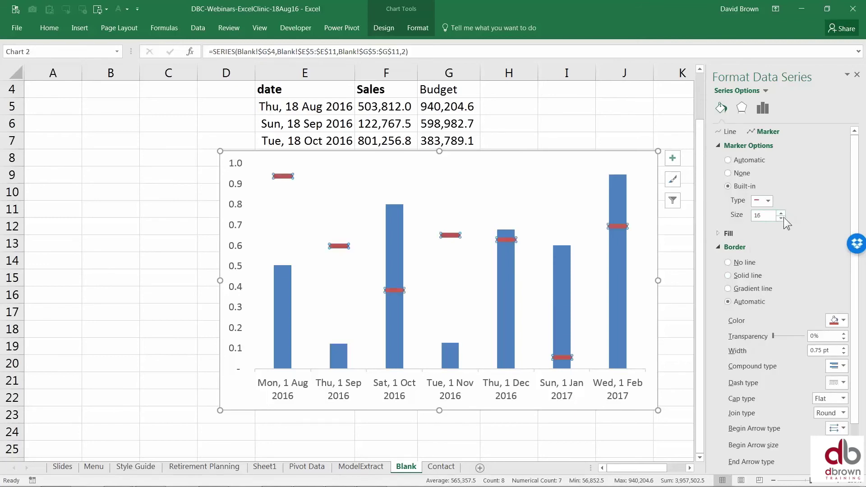
{"action": "left_click", "coordinate": [781, 218]}
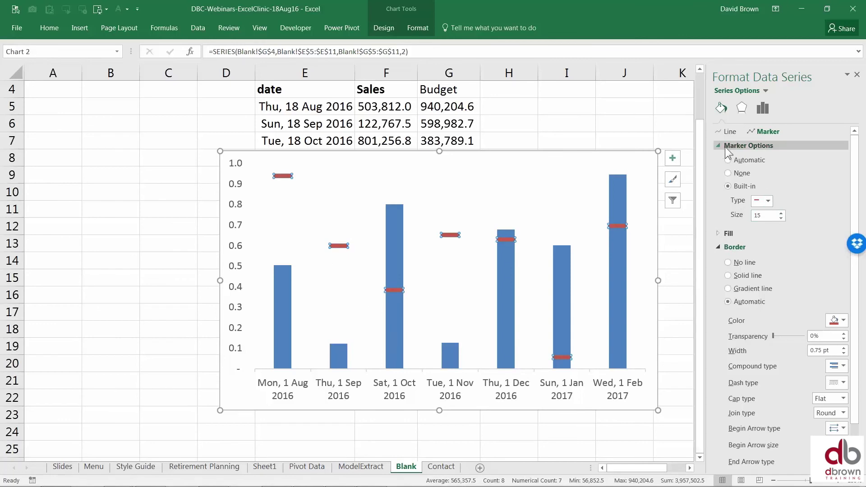
{"action": "left_click", "coordinate": [576, 130]}
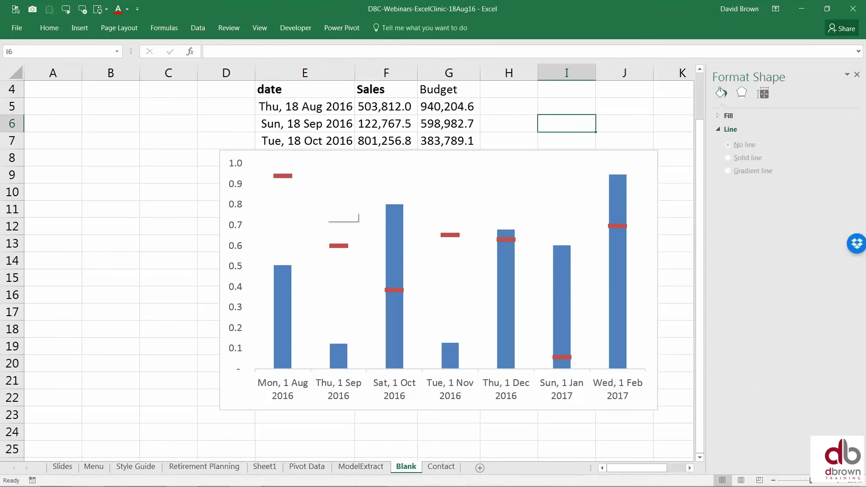
Step: Lower the plot area's top edge, then add a legend and fit it into the chart's top-right corner
{"action": "left_click", "coordinate": [460, 175]}
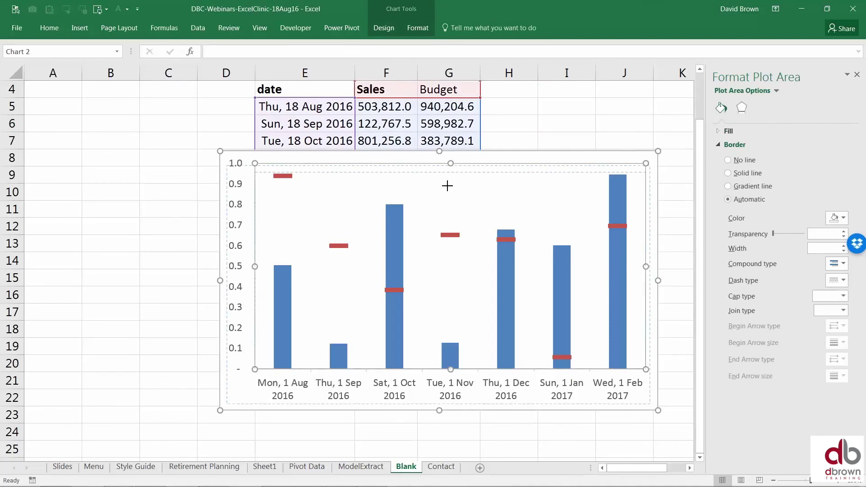
{"action": "left_click_drag", "start_coordinate": [450, 163], "coordinate": [450, 191]}
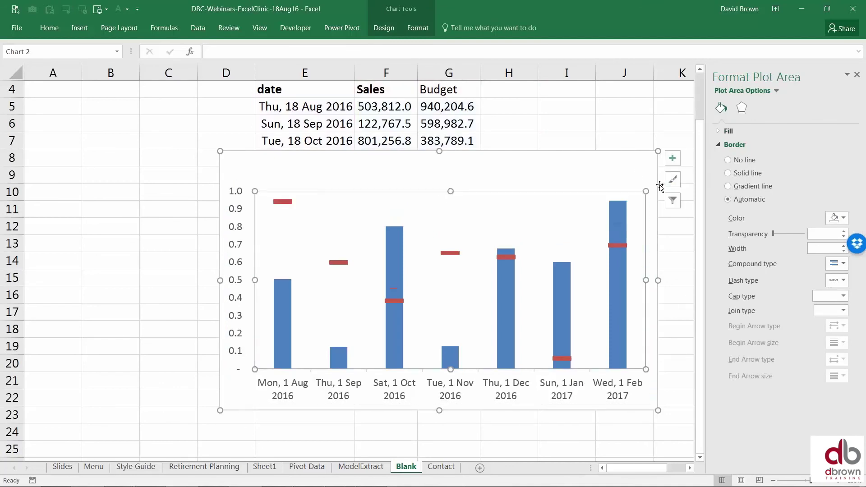
{"action": "left_click", "coordinate": [678, 160]}
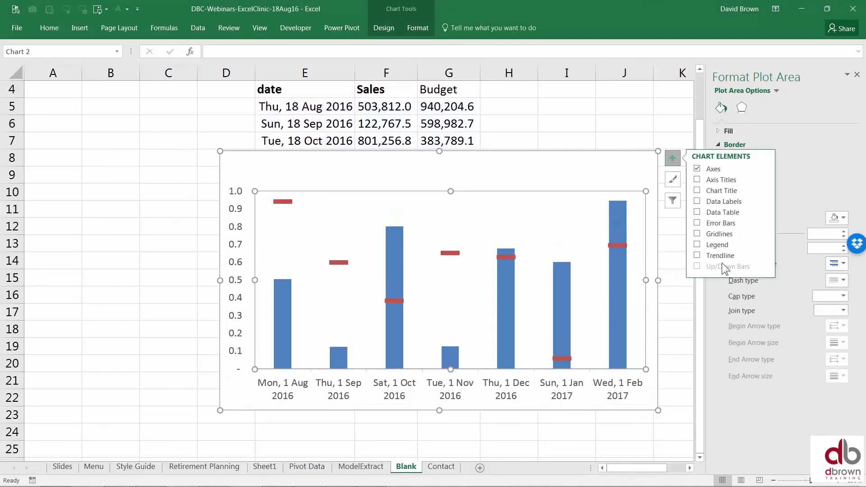
{"action": "left_click", "coordinate": [699, 244]}
{"action": "left_click", "coordinate": [618, 287]}
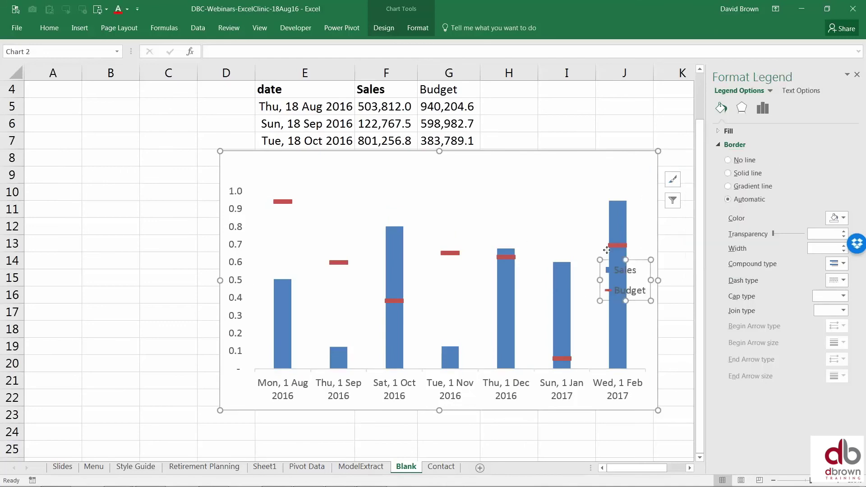
{"action": "left_click_drag", "start_coordinate": [607, 250], "coordinate": [400, 176]}
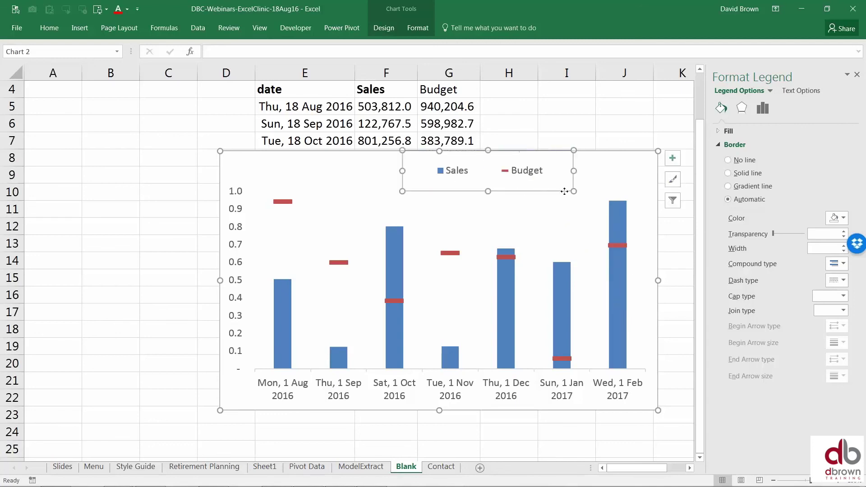
{"action": "left_click_drag", "start_coordinate": [574, 192], "coordinate": [656, 163]}
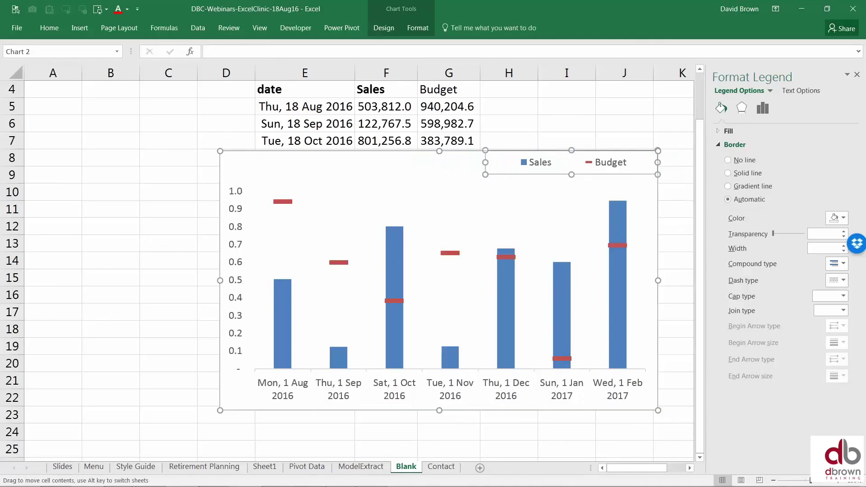